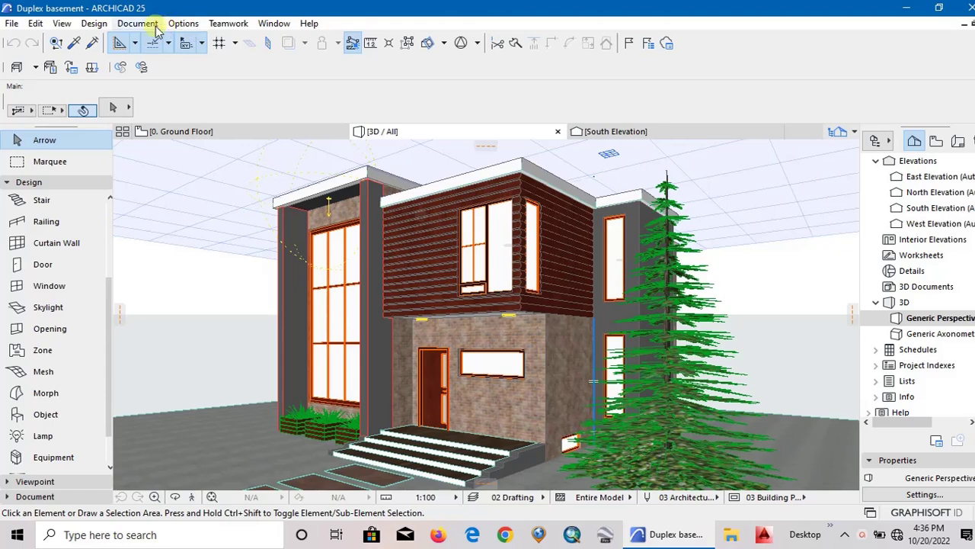
Step: Open the PhotoRendering Settings for the perspective view and move the dialog towards the middle of the model
left_click(155, 27)
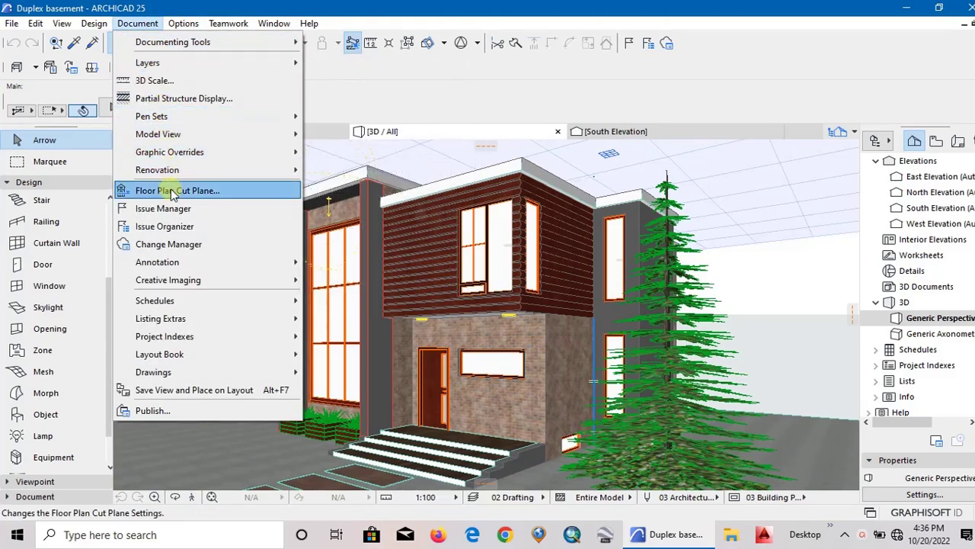
mouse_move(187, 280)
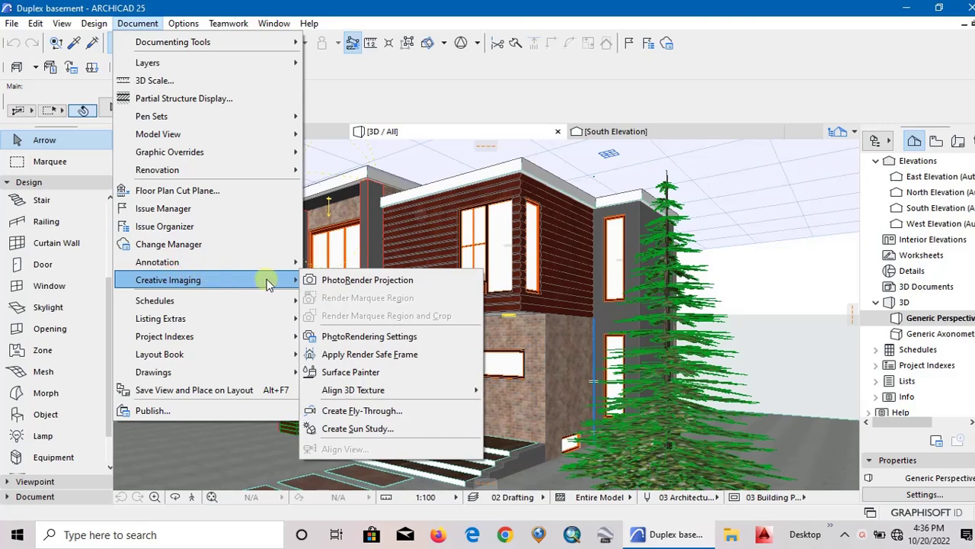
left_click(373, 336)
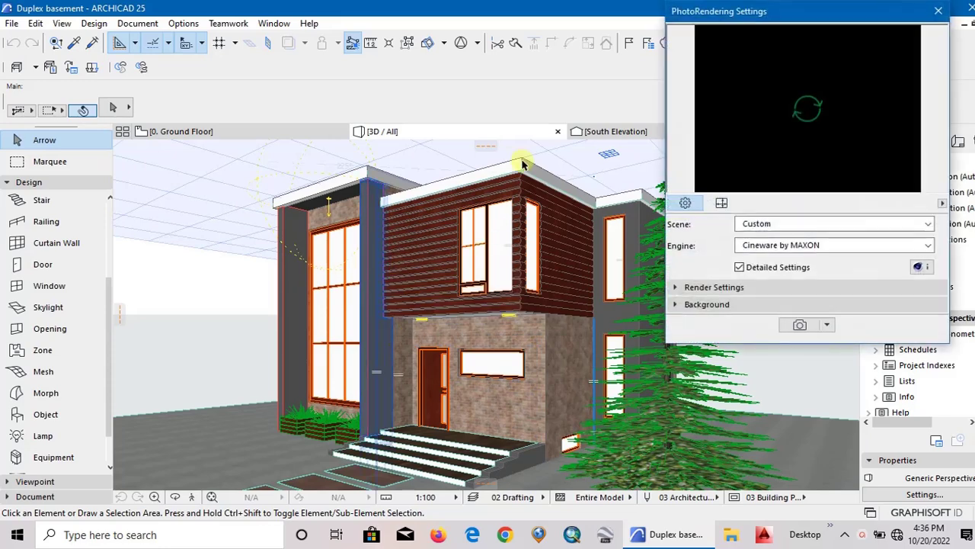
left_click_drag(836, 7, 598, 6)
Step: Open the Select and Manage Scenes dialog and collapse the Photorealistic Scenes and Sketch Scenes folders
left_click(581, 230)
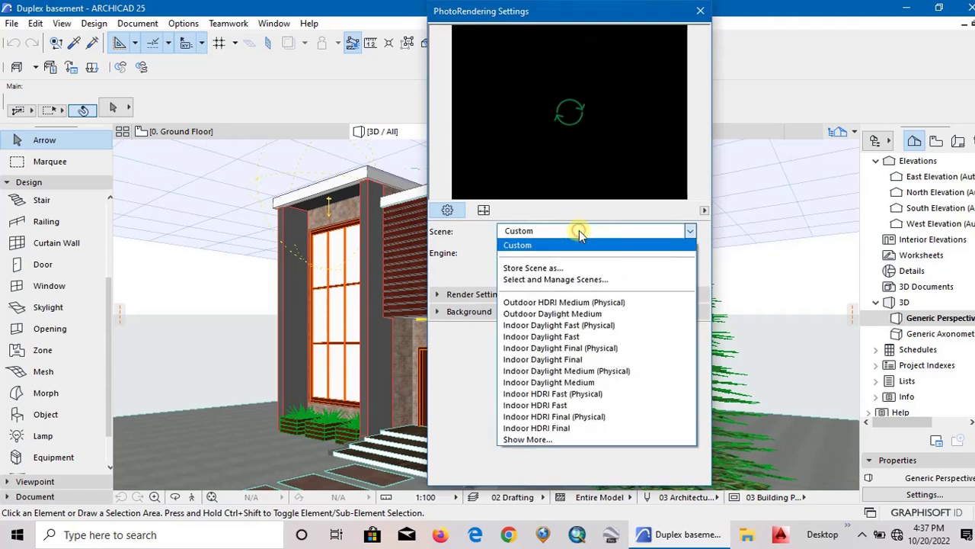
left_click(561, 280)
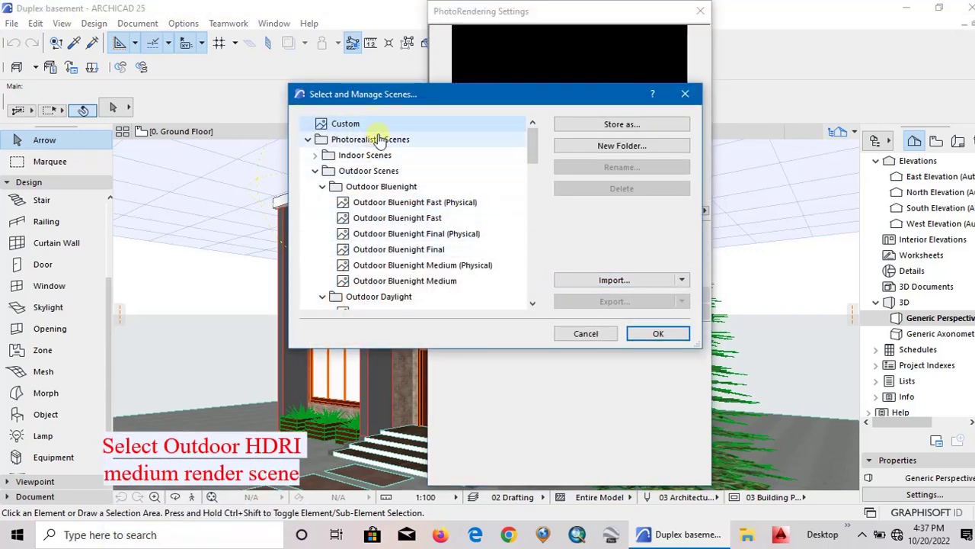
scroll(365, 196, "down", 1)
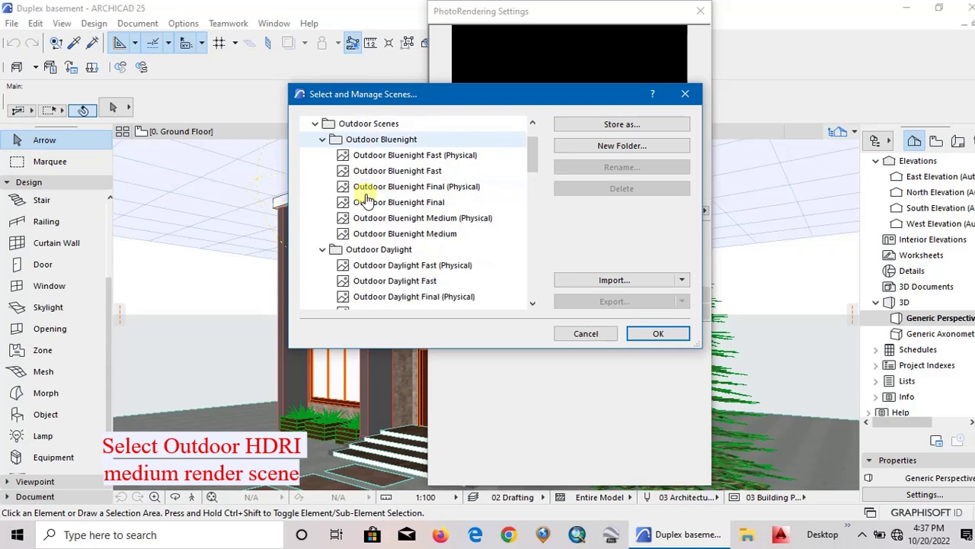
scroll(365, 196, "up", 1)
left_click(315, 171)
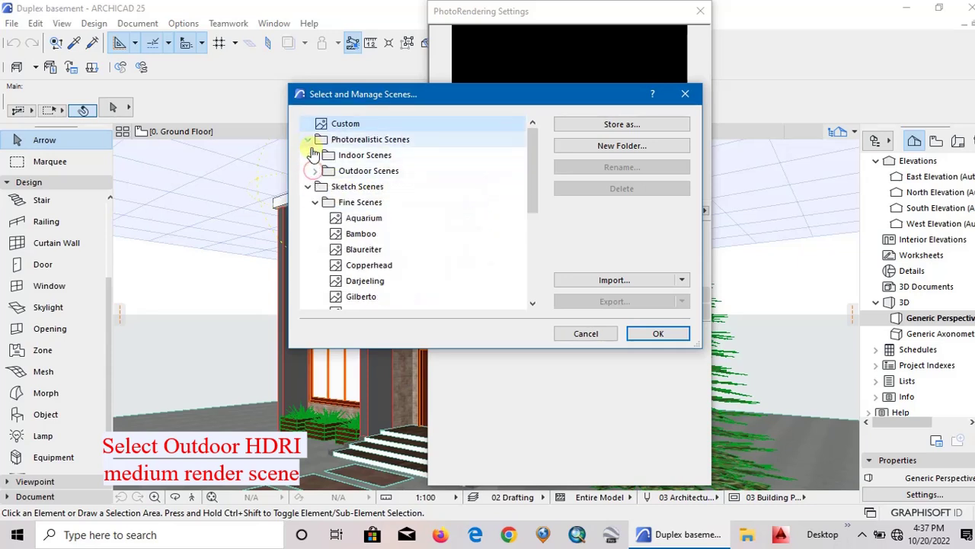
left_click(308, 139)
left_click(315, 171)
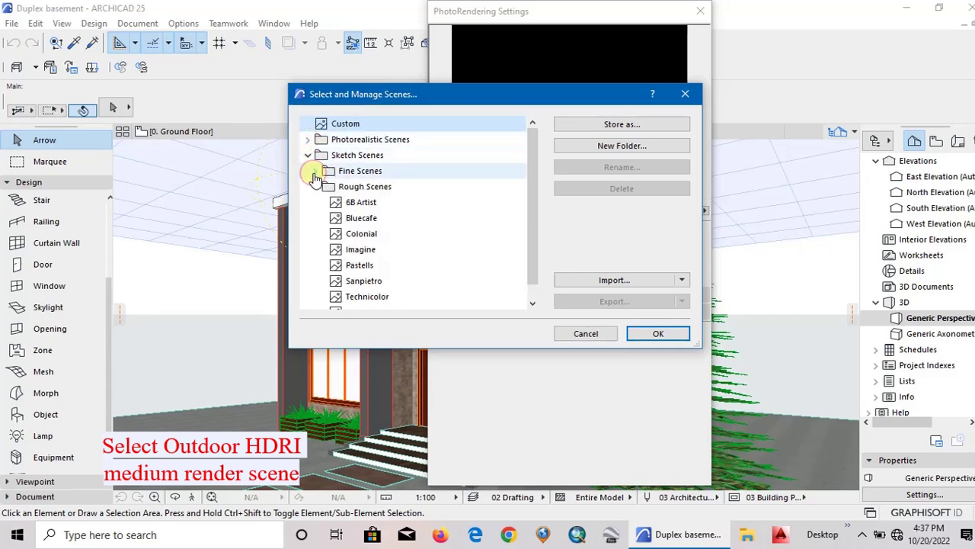
left_click(314, 171)
left_click(310, 155)
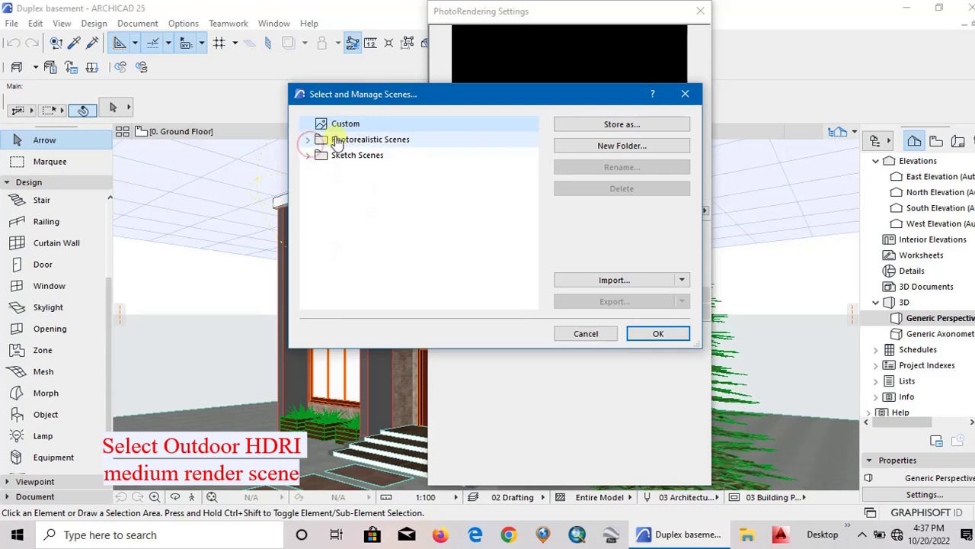
Step: Apply the Outdoor HDRI Medium scene from the photorealistic outdoor scenes
left_click(311, 141)
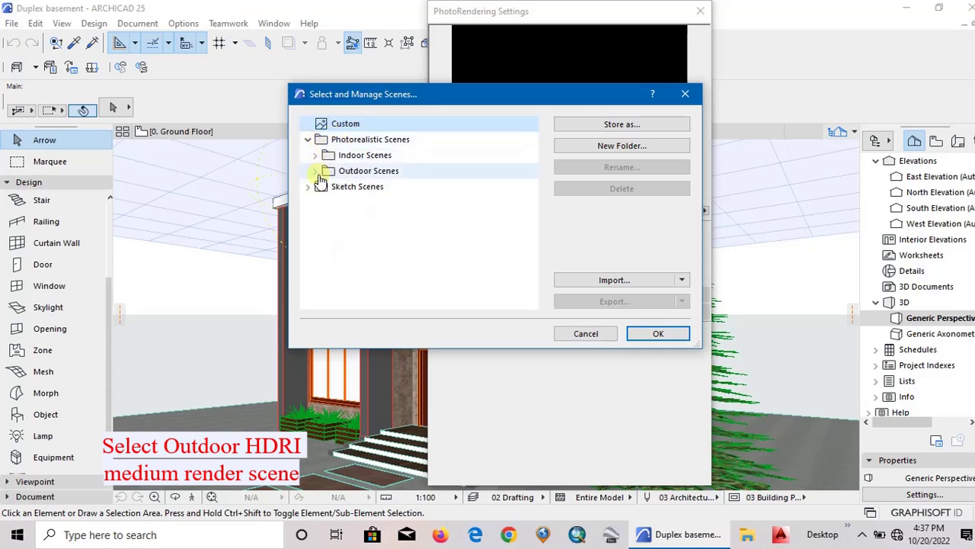
left_click(319, 174)
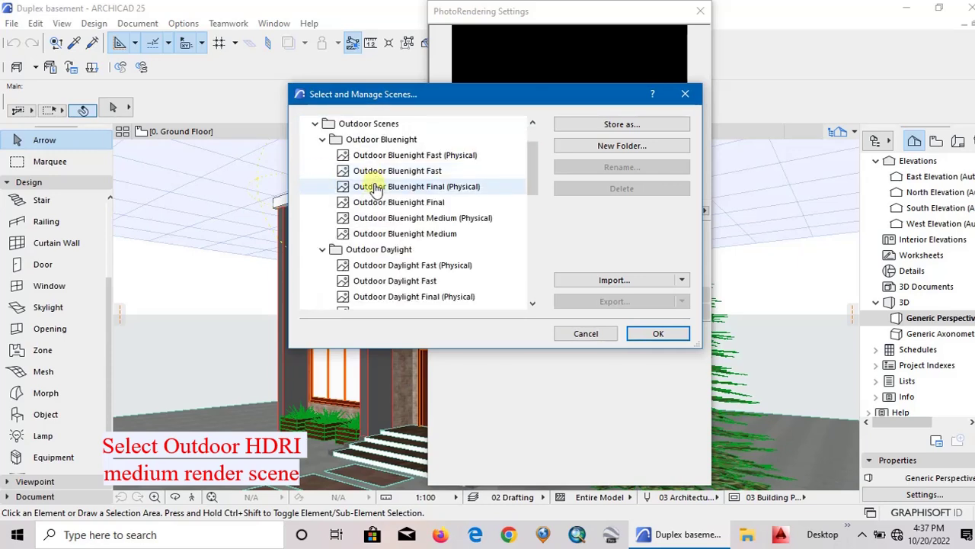
scroll(375, 190, "down", 1)
scroll(375, 194, "down", 6)
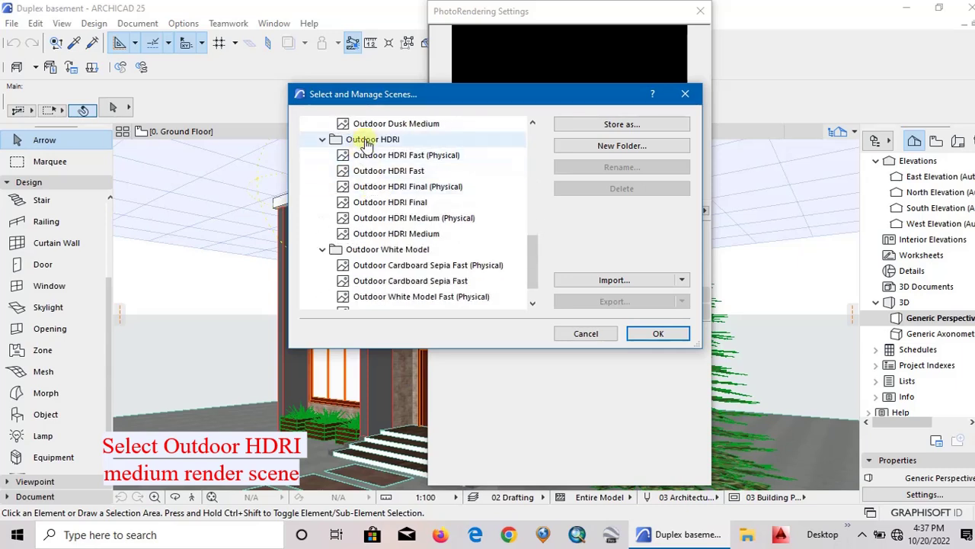
left_click(402, 234)
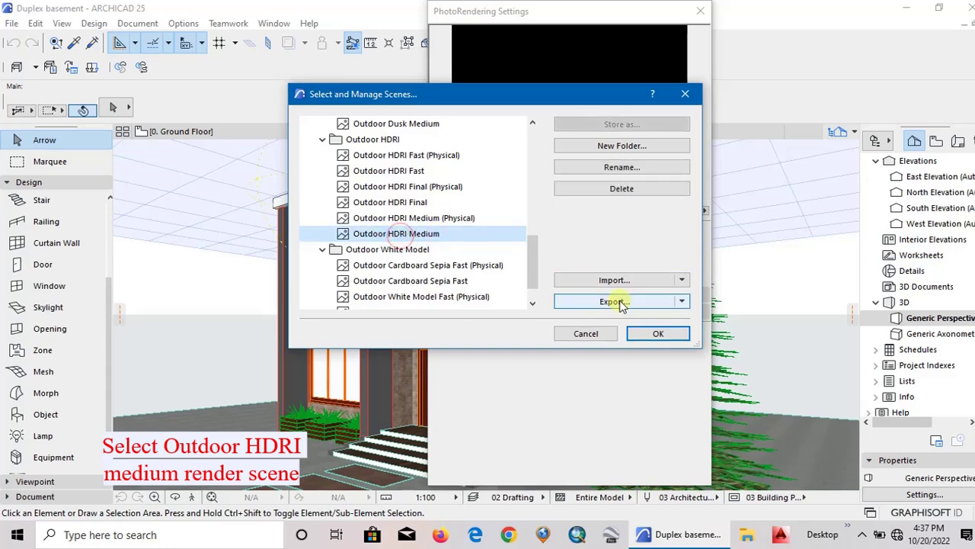
left_click(659, 334)
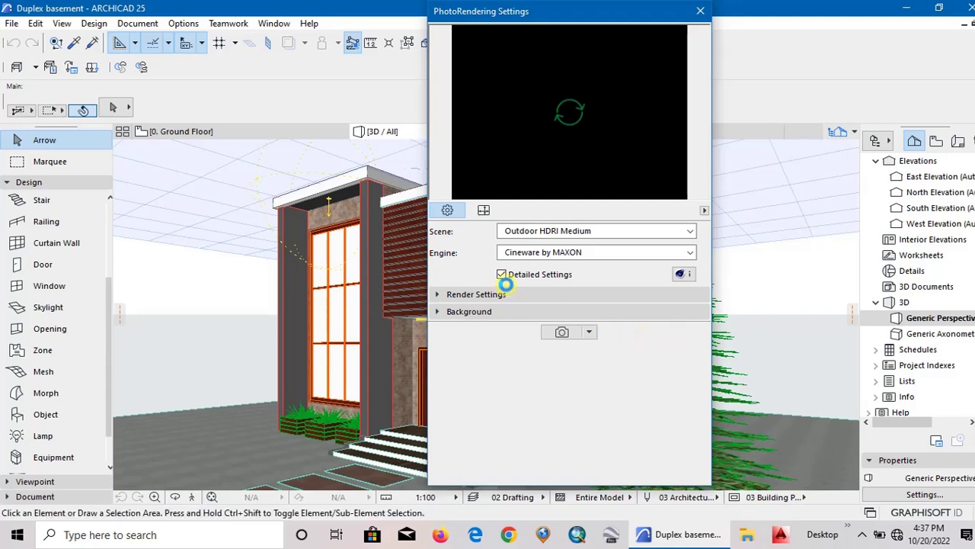
Step: Turn off Detailed Settings and open the library image selection for the environment's HDR image
left_click(501, 274)
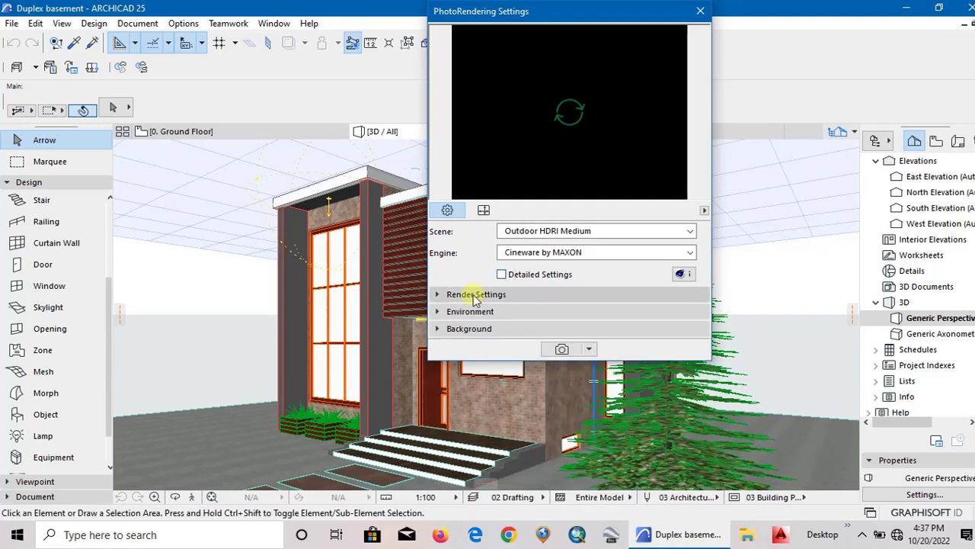
left_click(472, 313)
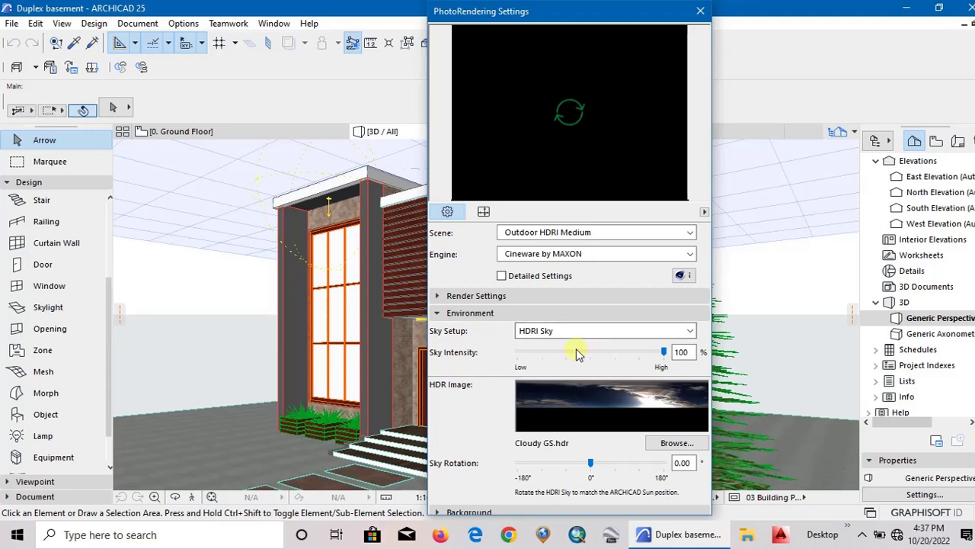
left_click(672, 443)
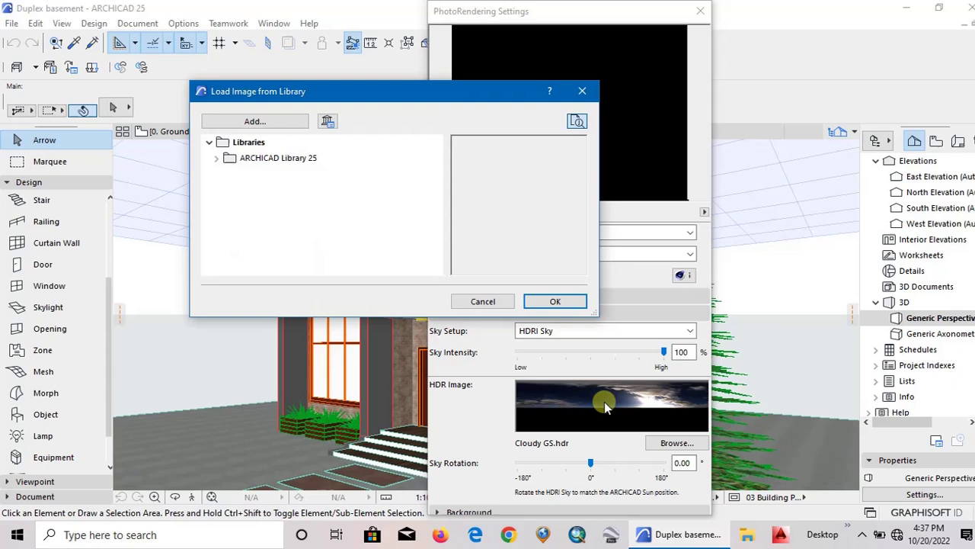
Step: Load Trees 02 GS.hdr from the HighRes Luminance 25 folder as the sky's HDR image
left_click(216, 158)
left_click(224, 176)
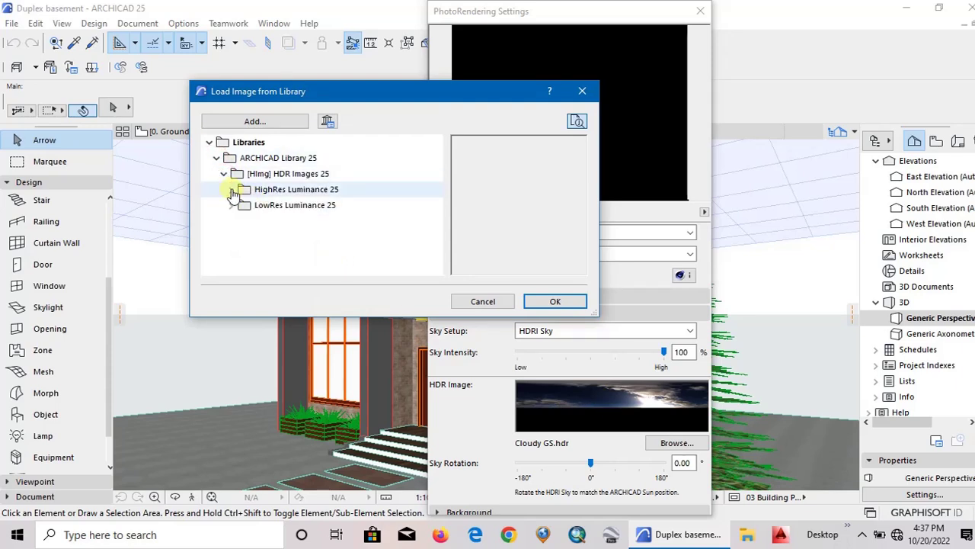
left_click(232, 191)
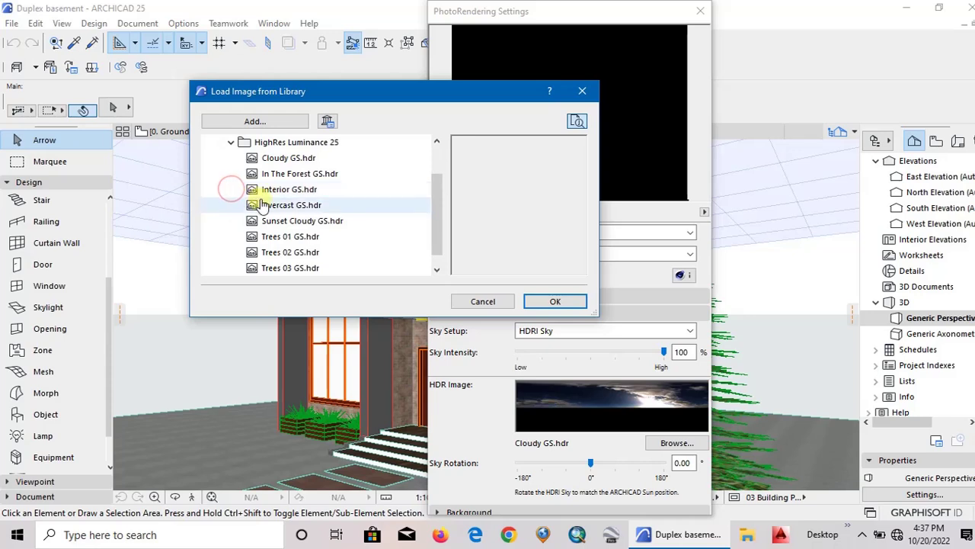
scroll(304, 217, "down", 1)
left_click(303, 221)
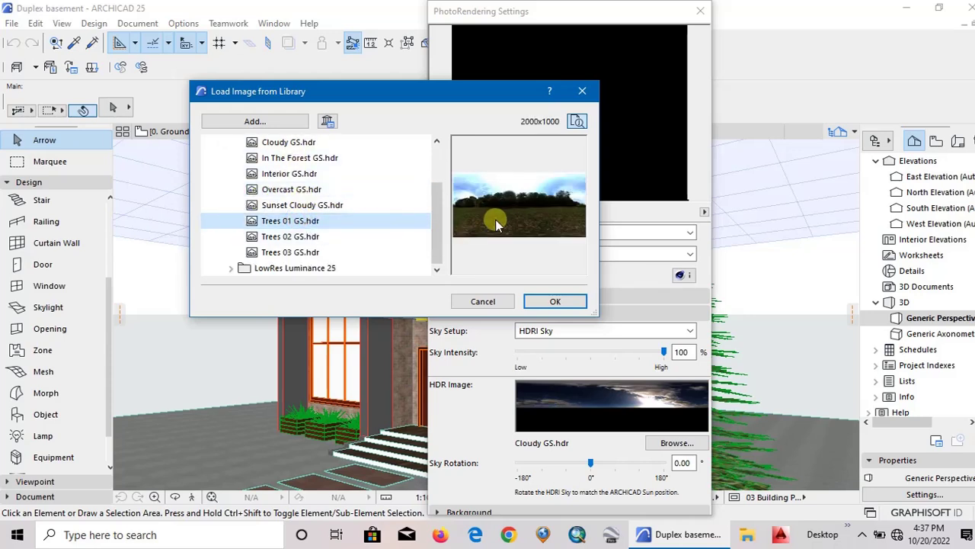
left_click(315, 208)
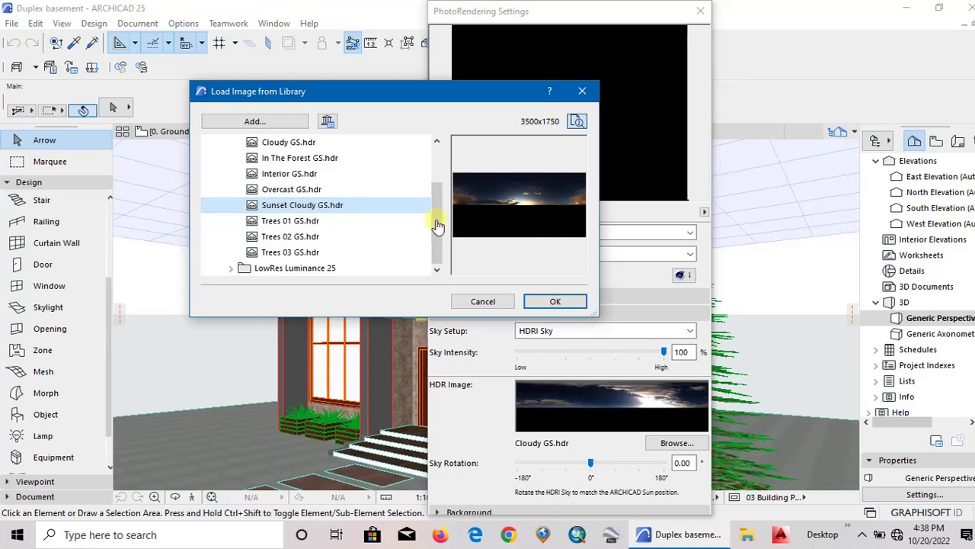
left_click(305, 237)
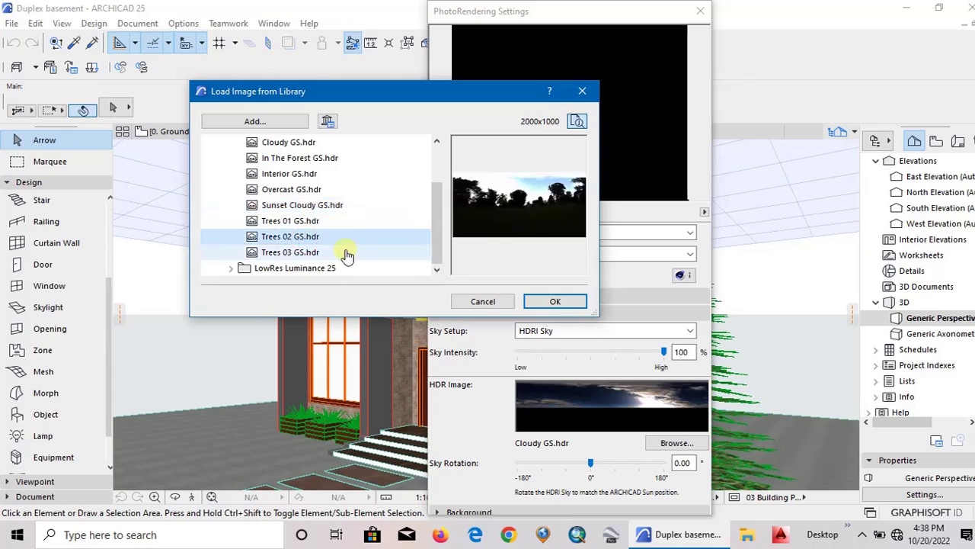
left_click(556, 301)
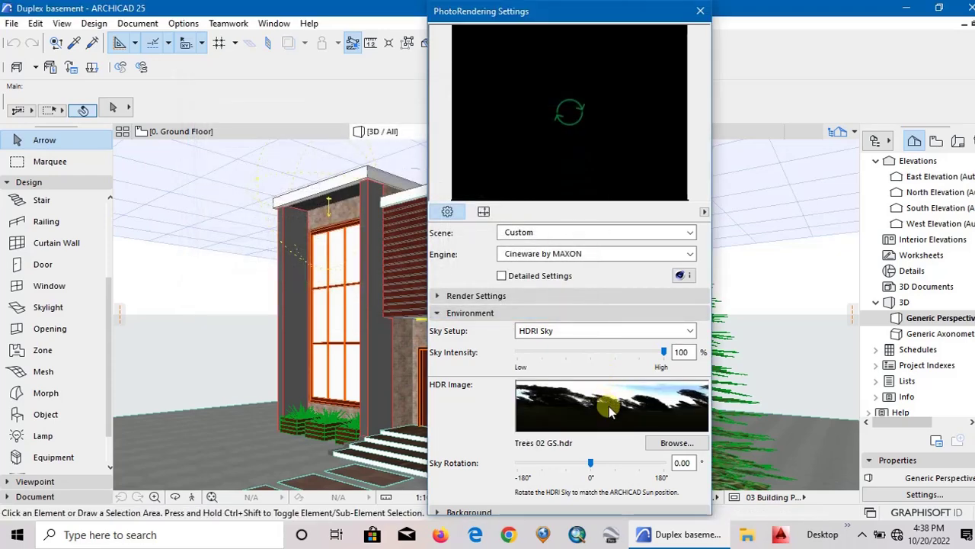
Step: Set the sky rotation to 160° and the sky intensity to 80%, and collapse the Environment settings
double_click(683, 462)
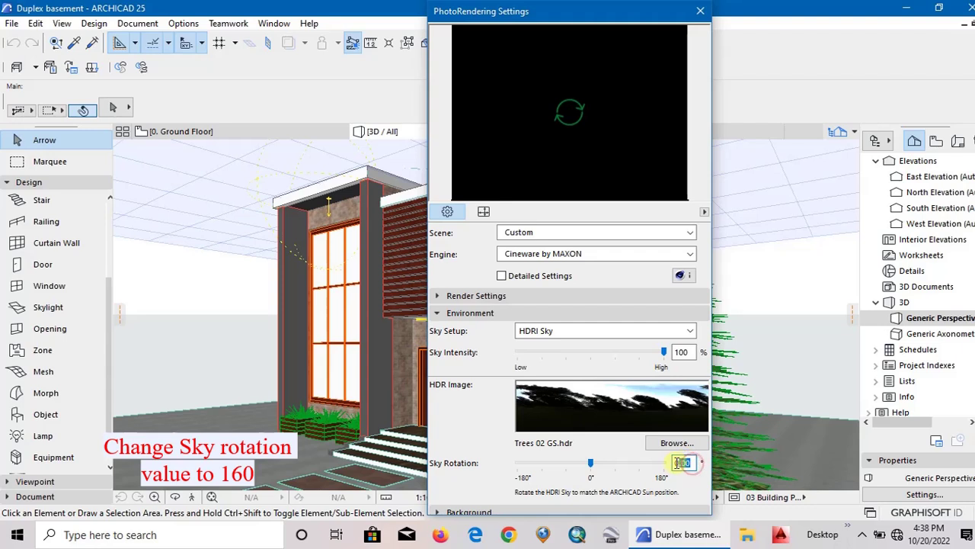
key("BackSpace")
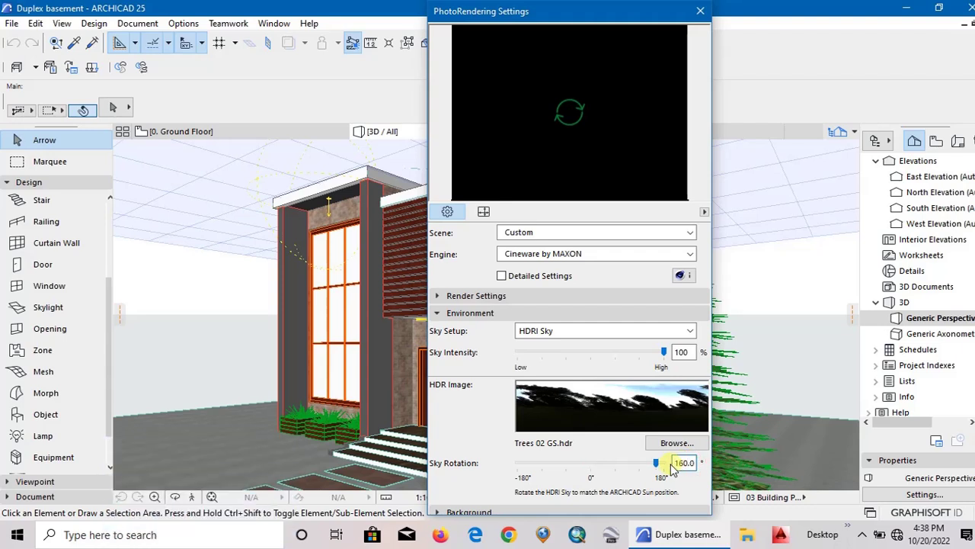
left_click(694, 353)
left_click_drag(694, 352, 670, 360)
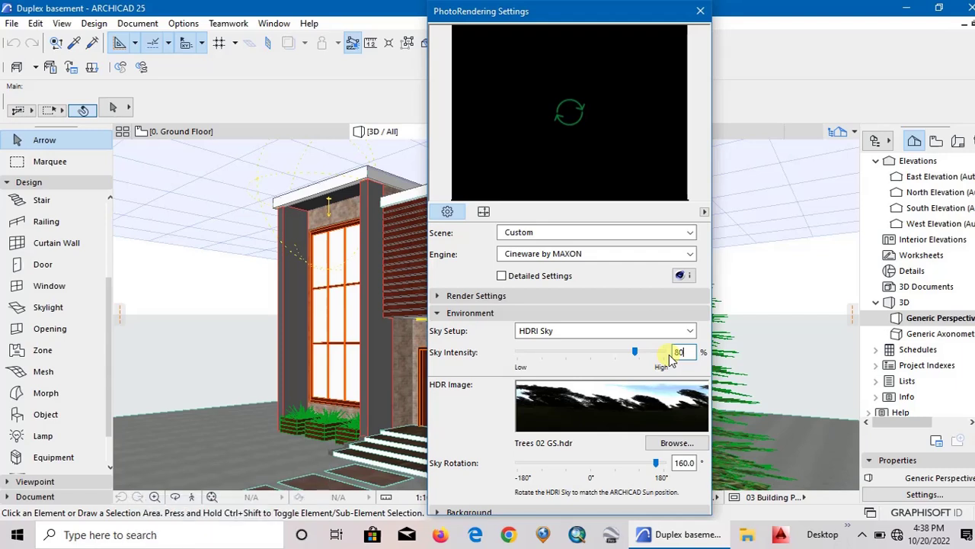
left_click(472, 315)
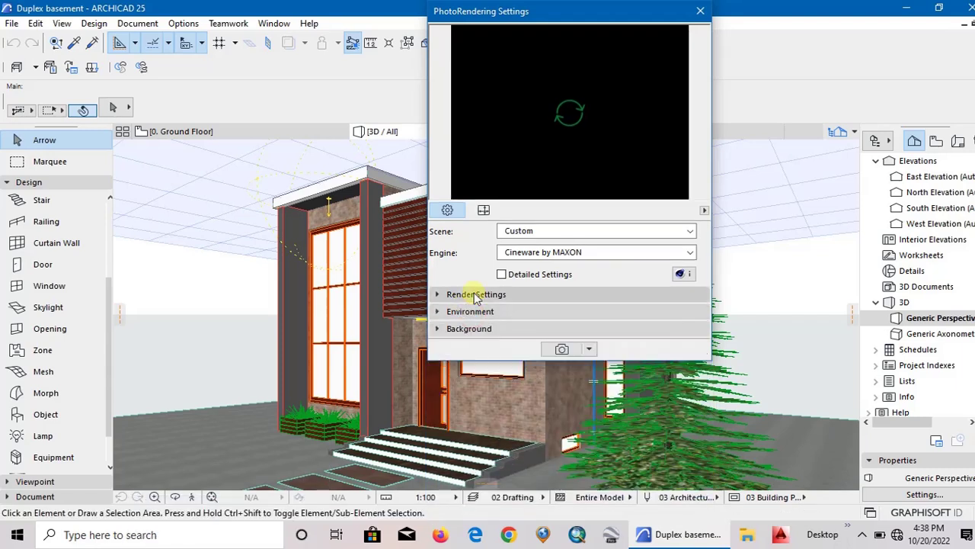
Step: Turn on Detailed Settings, widen the dialog and expand General Options in the render settings' Options group
left_click(502, 275)
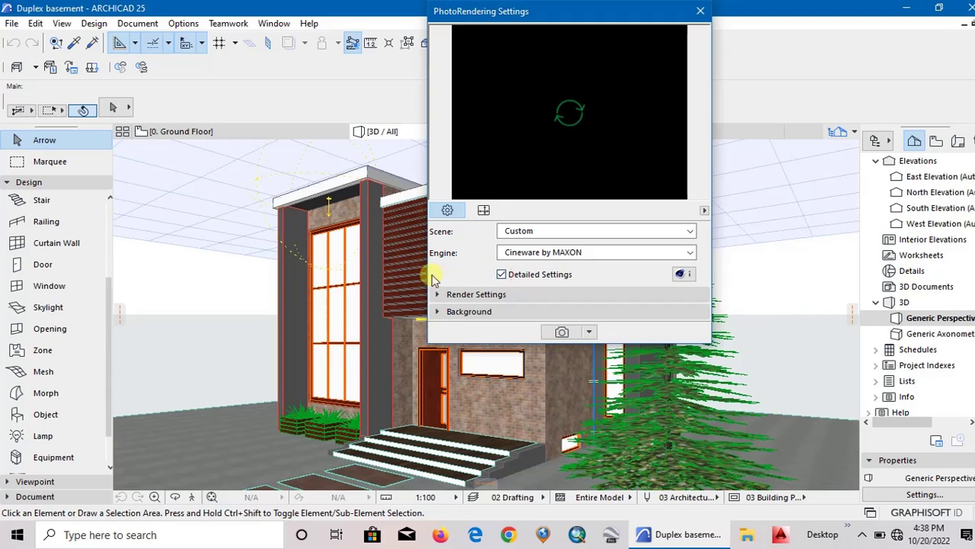
left_click_drag(426, 275, 245, 275)
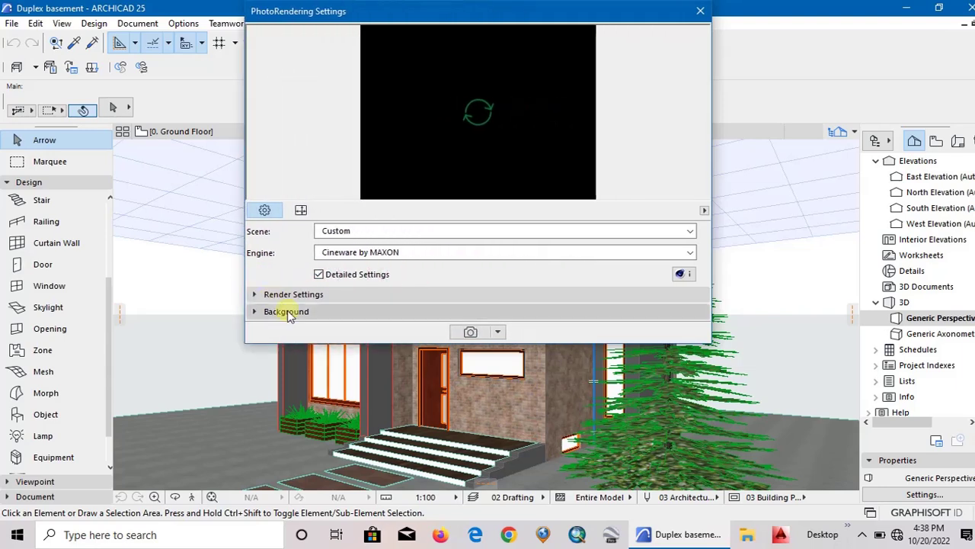
left_click(290, 297)
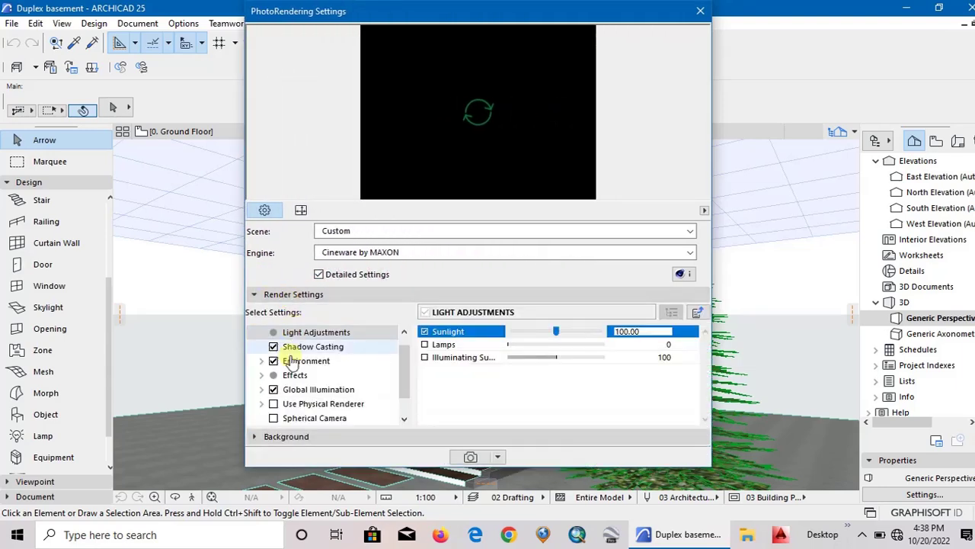
scroll(341, 379, "down", 1)
left_click(272, 418)
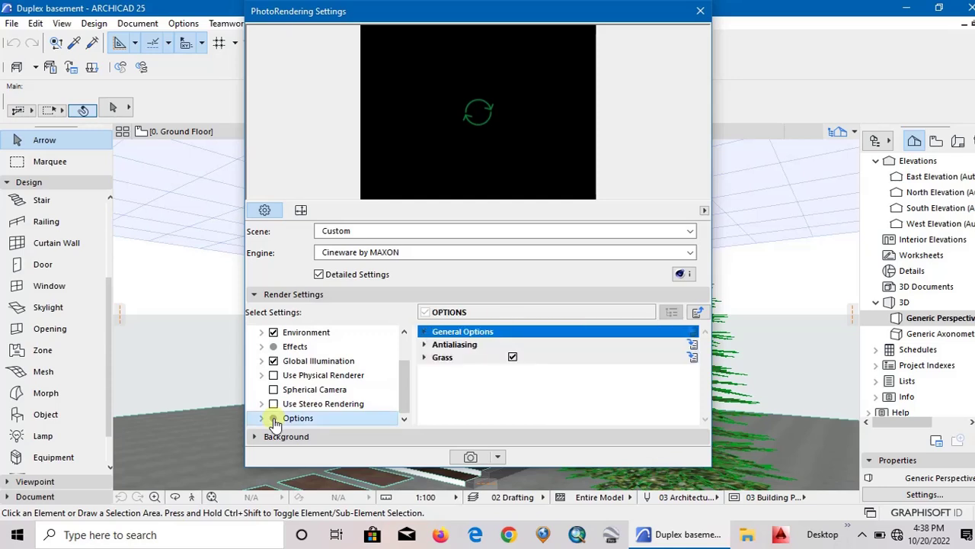
left_click(424, 332)
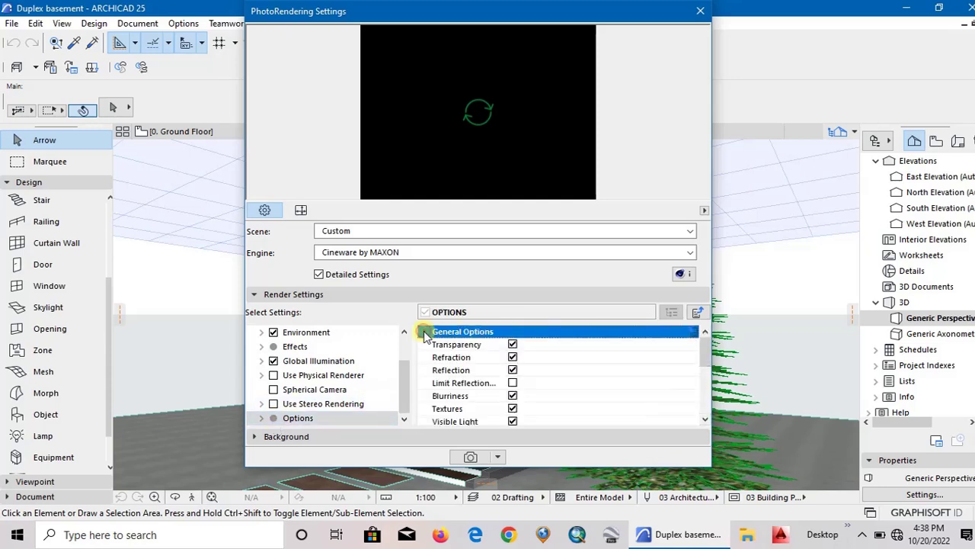
Step: Set the Ray Threshold in General Options to 13% and collapse the General Options group
scroll(503, 379, "down", 5)
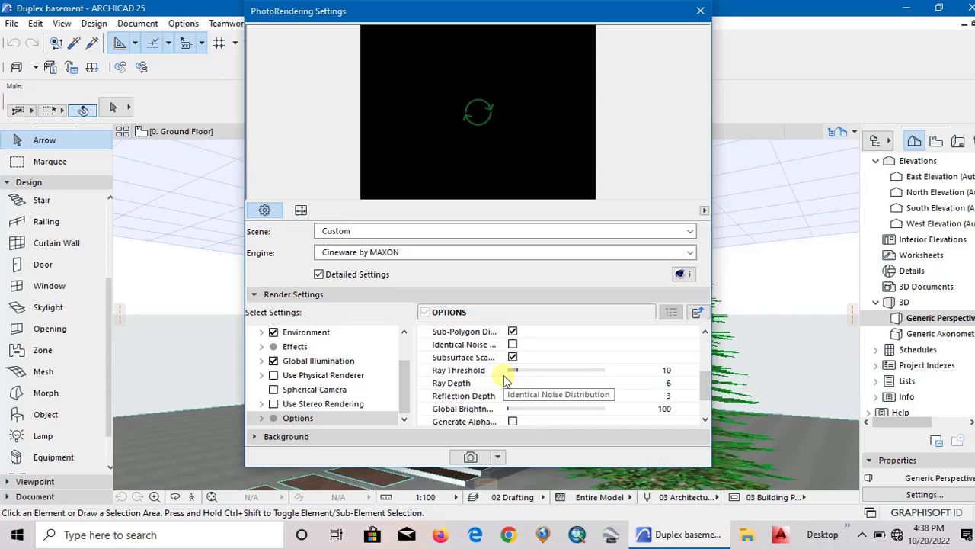
left_click(581, 370)
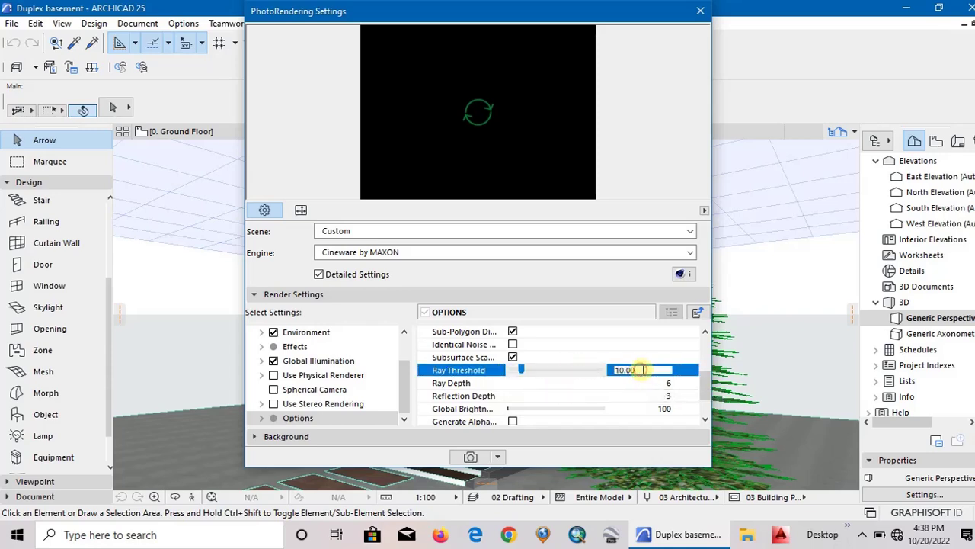
left_click_drag(642, 369, 597, 370)
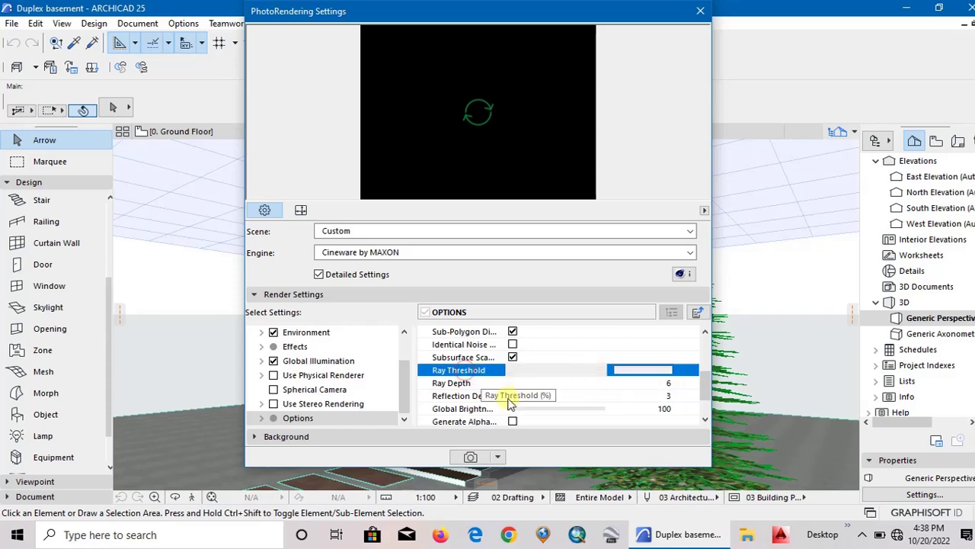
key("Return")
scroll(450, 402, "down", 1)
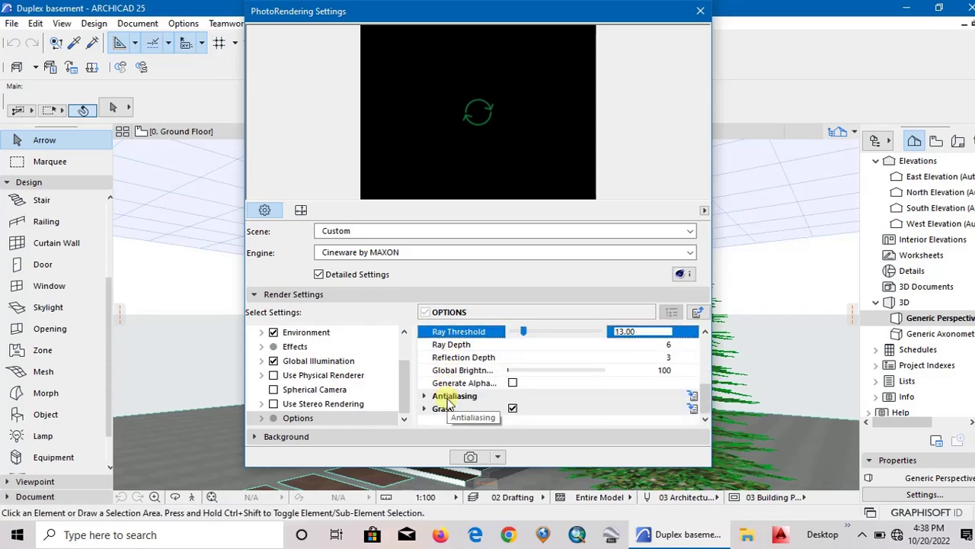
scroll(448, 358, "up", 3)
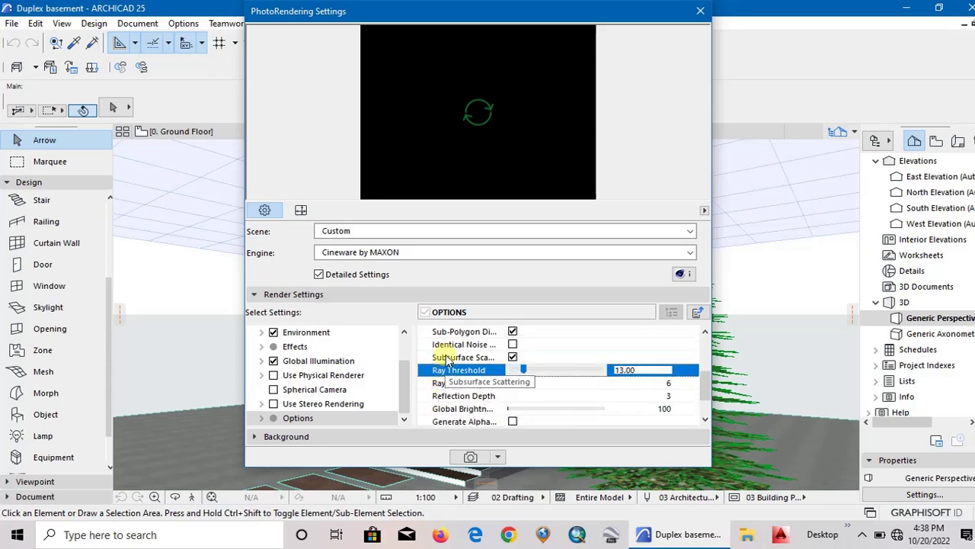
scroll(448, 359, "up", 3)
left_click(444, 333)
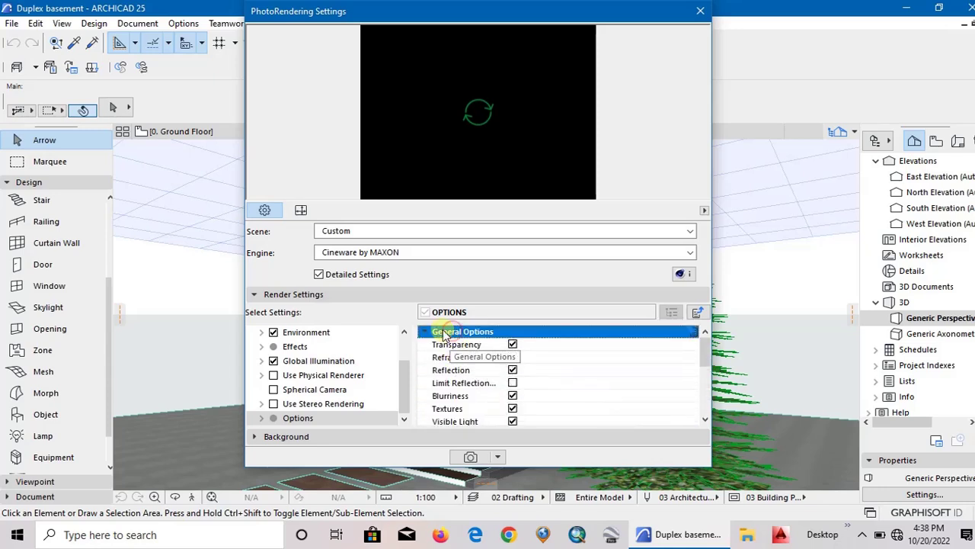
left_click(424, 332)
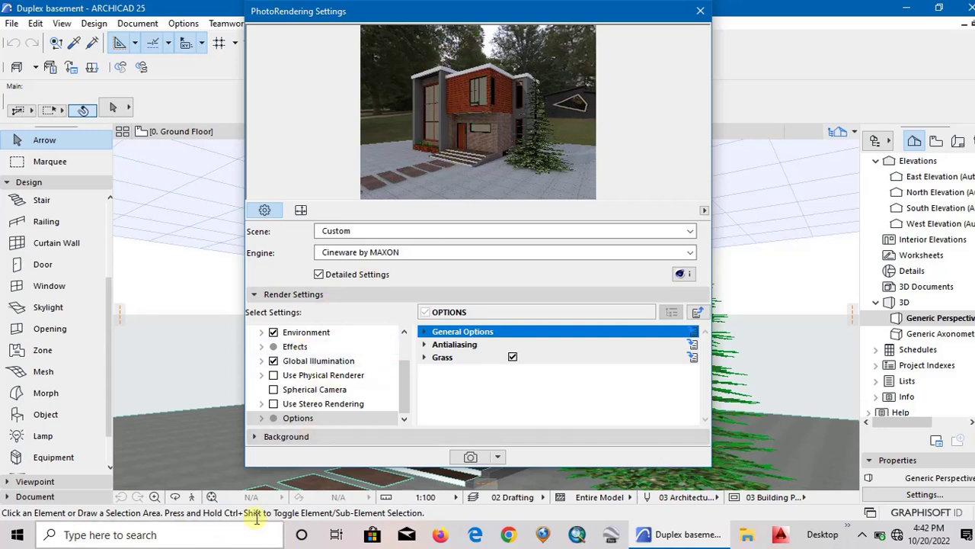
Step: Enable Lamps in the Light Adjustments of the render settings and set their intensity to 80
scroll(286, 350, "up", 3)
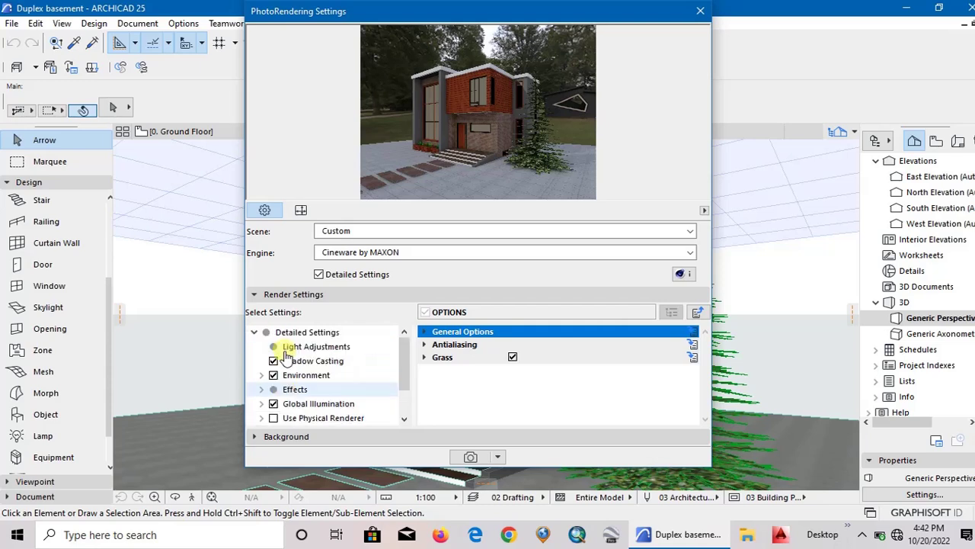
left_click(258, 336)
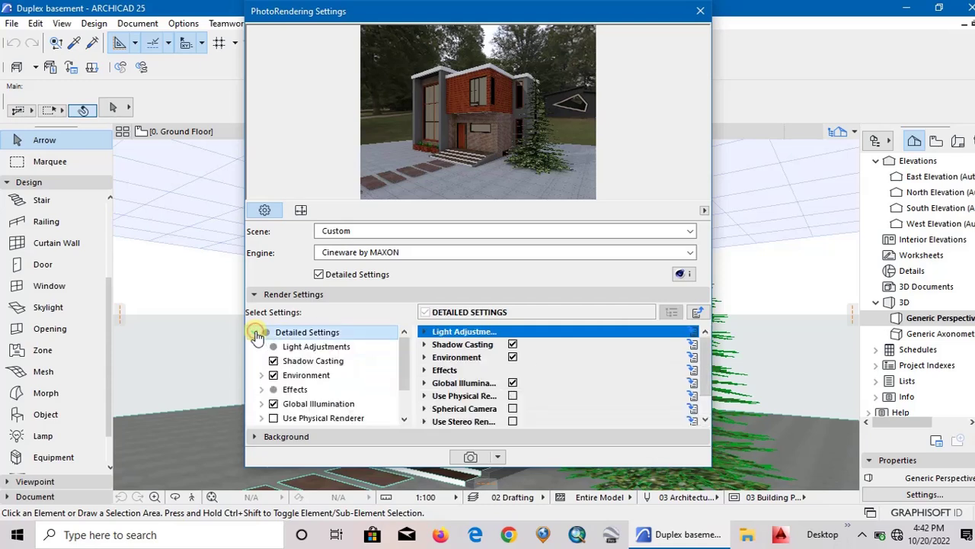
left_click(279, 346)
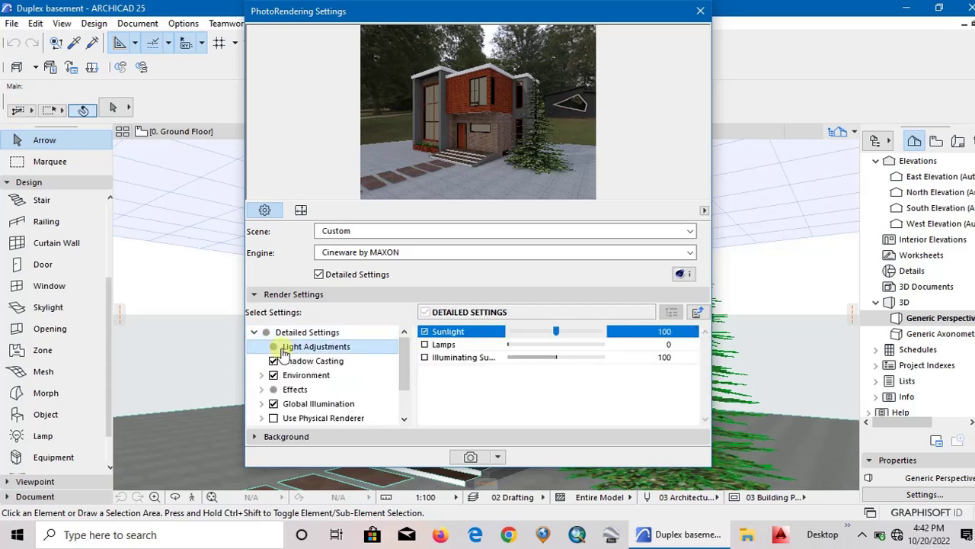
left_click(425, 345)
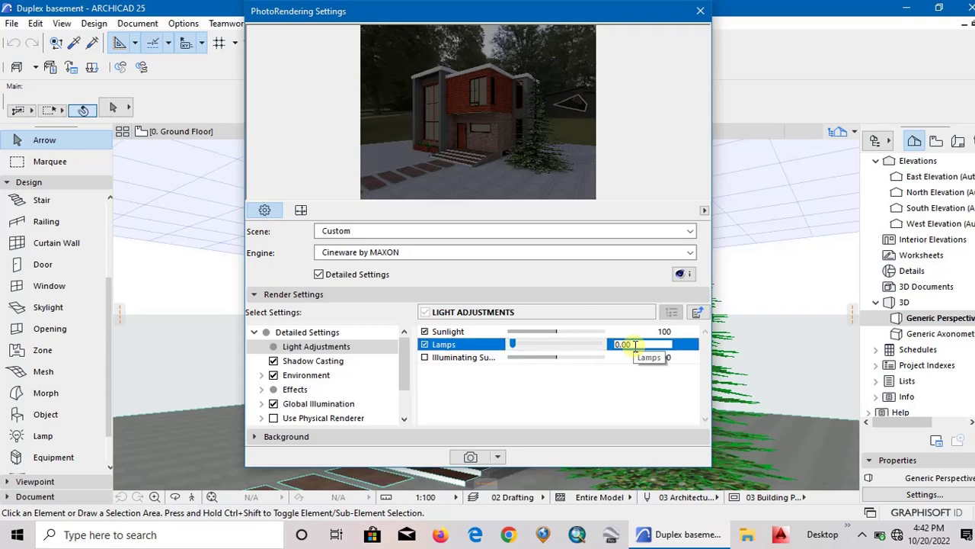
left_click_drag(639, 345, 607, 344)
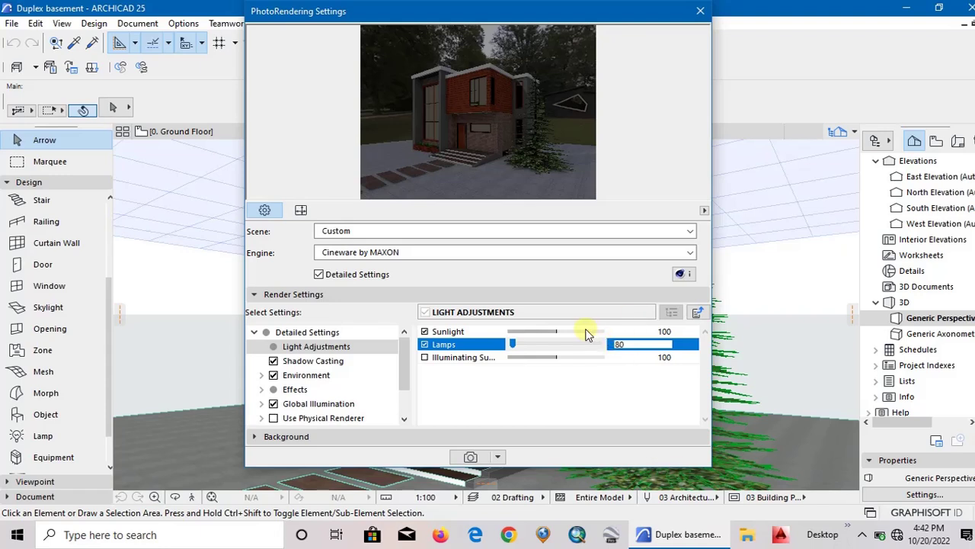
left_click(586, 328)
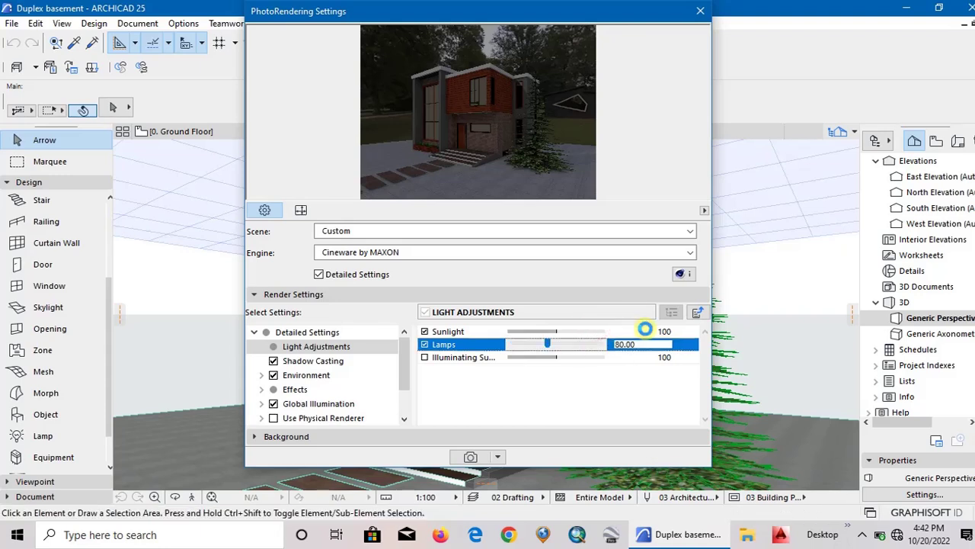
Step: Set the Sunlight intensity in Light Adjustments to 50
left_click(648, 330)
left_click(663, 331)
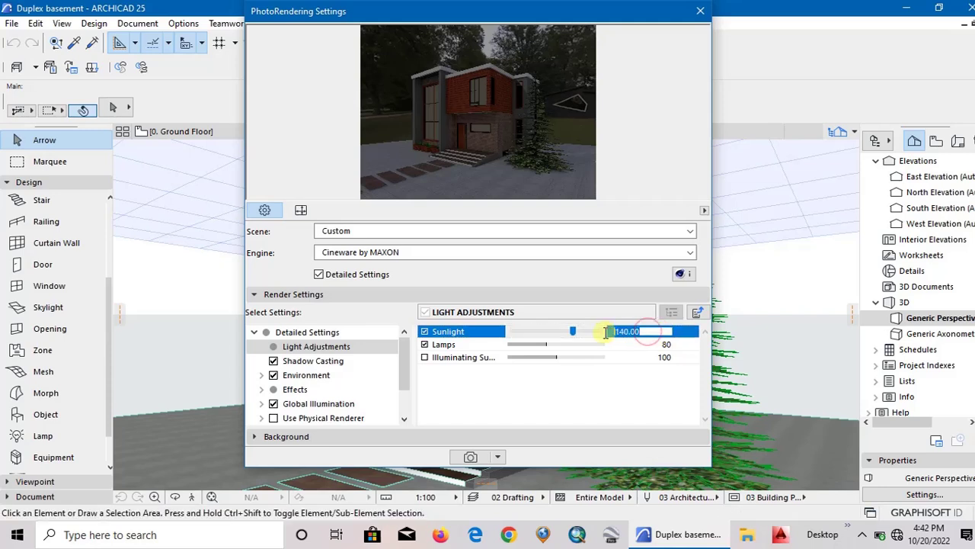
type("5")
key("BackSpace")
key("BackSpace")
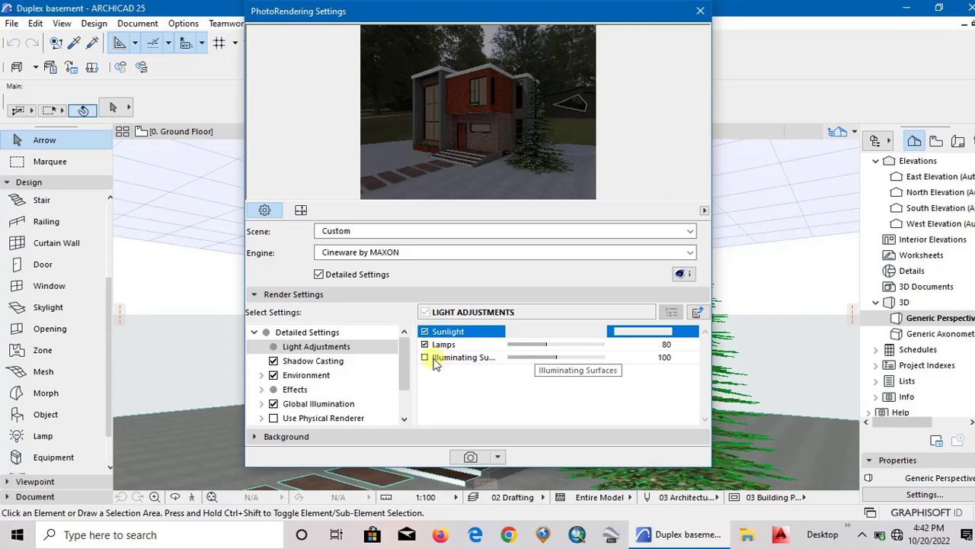
type("50")
key("Return")
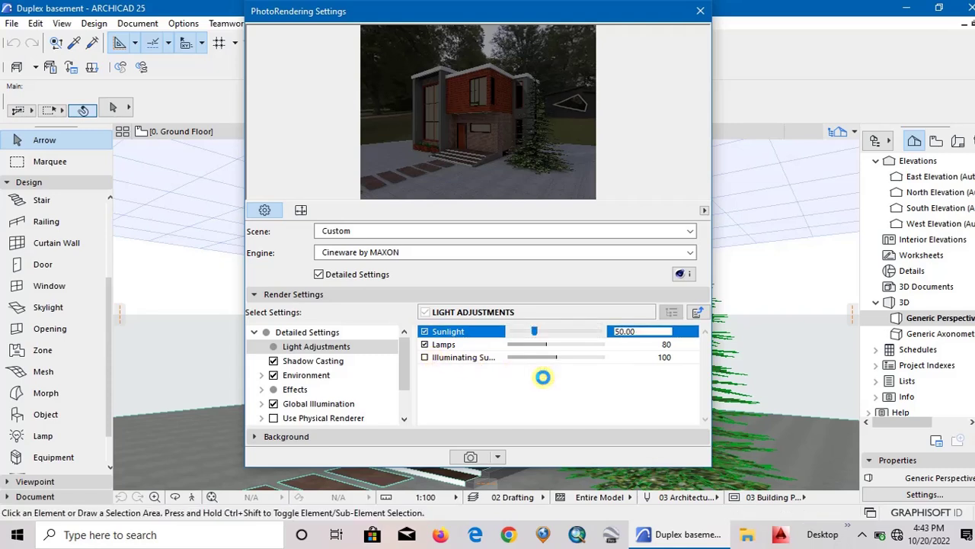
scroll(322, 398, "down", 1)
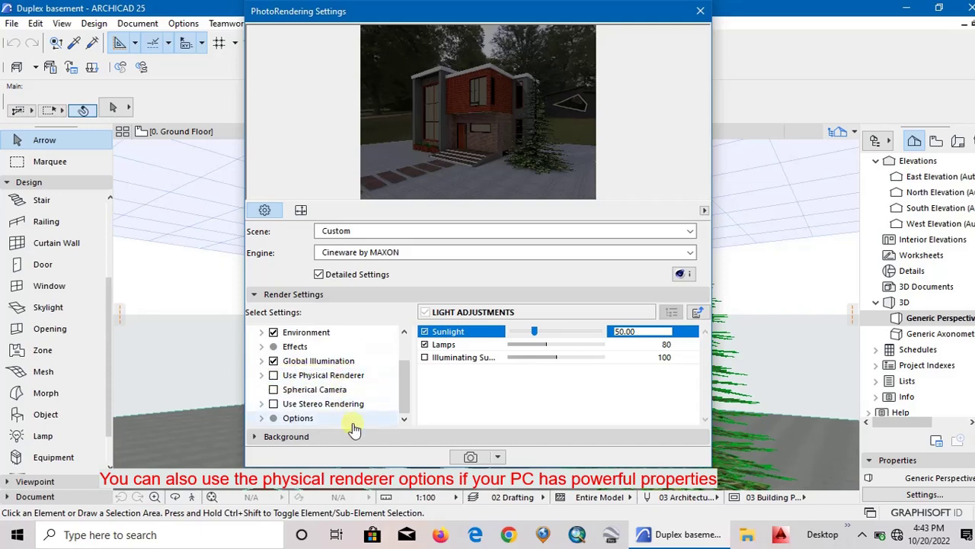
left_click(275, 375)
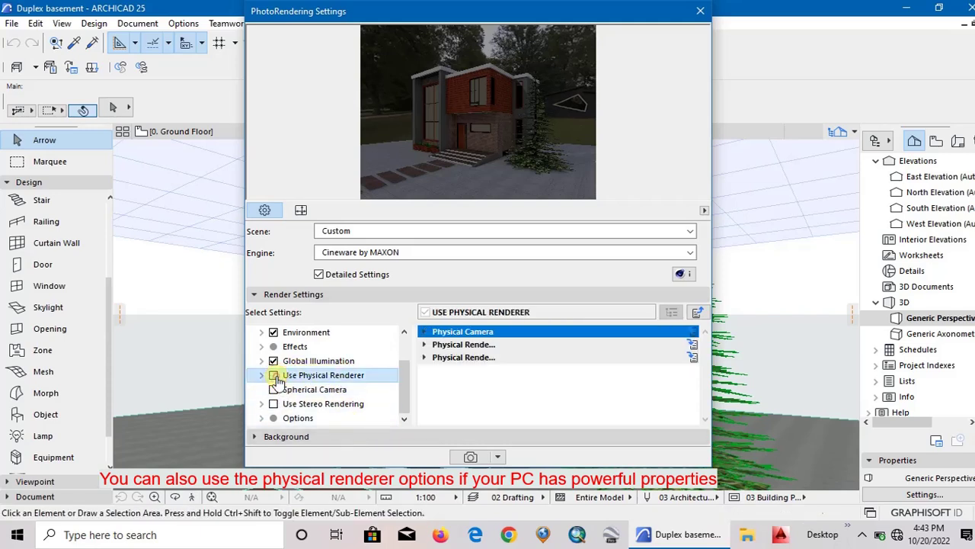
left_click(274, 376)
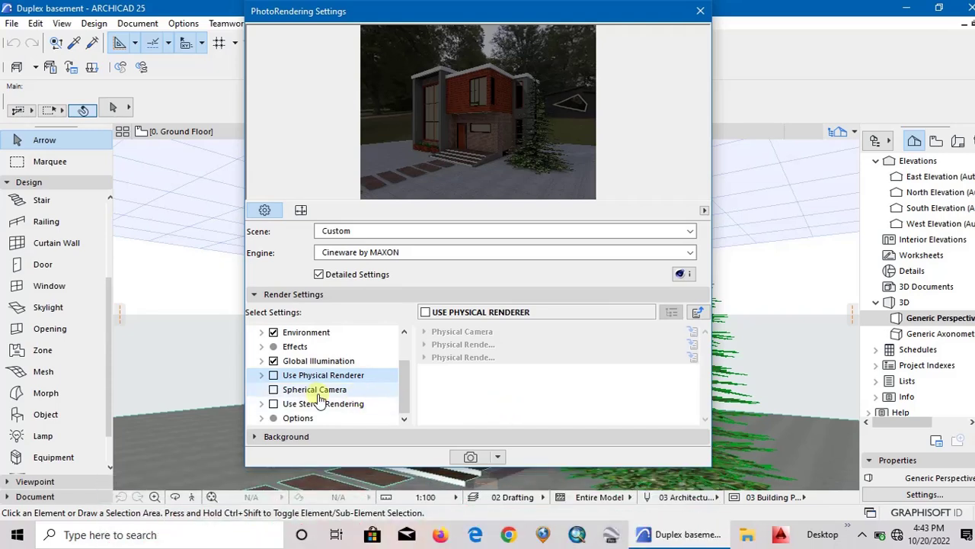
scroll(332, 368, "up", 1)
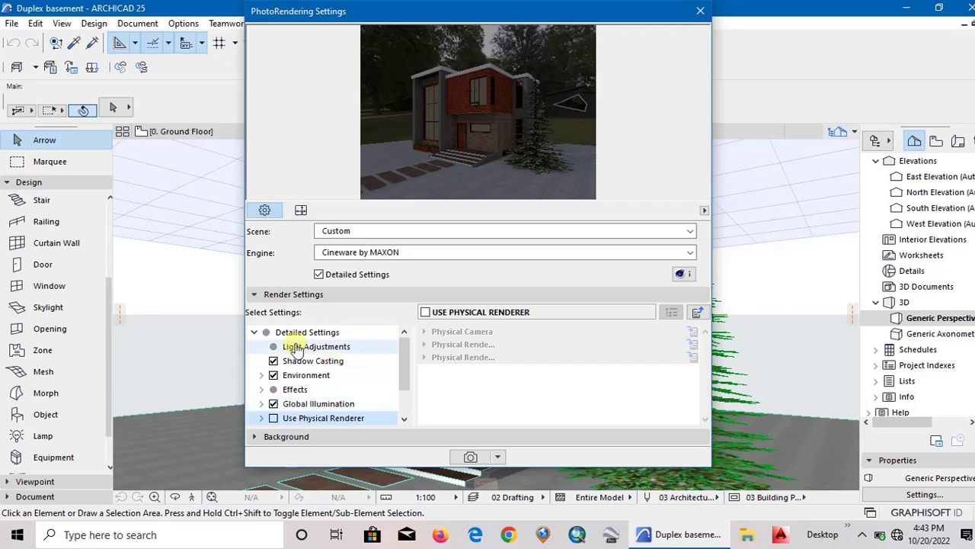
left_click(293, 346)
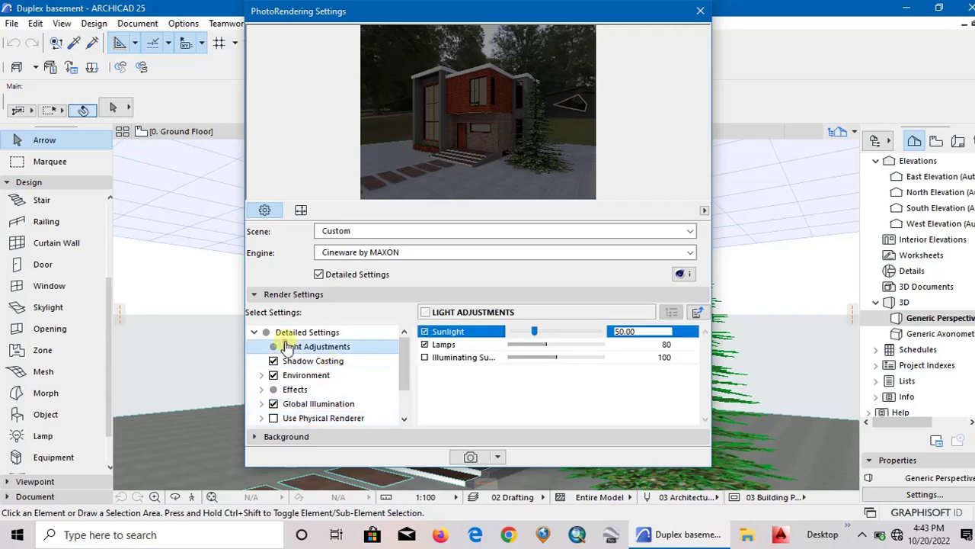
Step: Start the photorendering of the house view and move the narrowed settings dialog clear of the picture
left_click(470, 458)
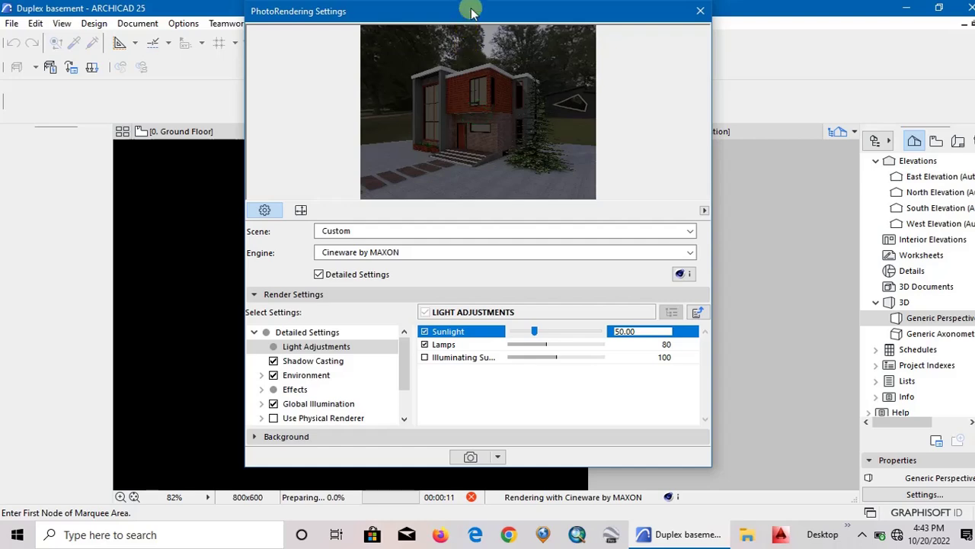
left_click_drag(463, 9, 847, 80)
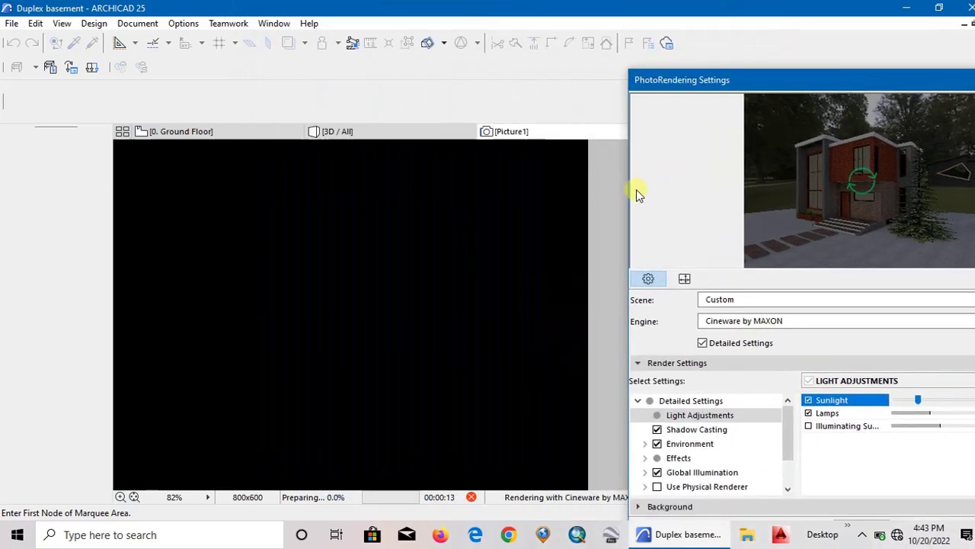
left_click_drag(627, 190, 903, 177)
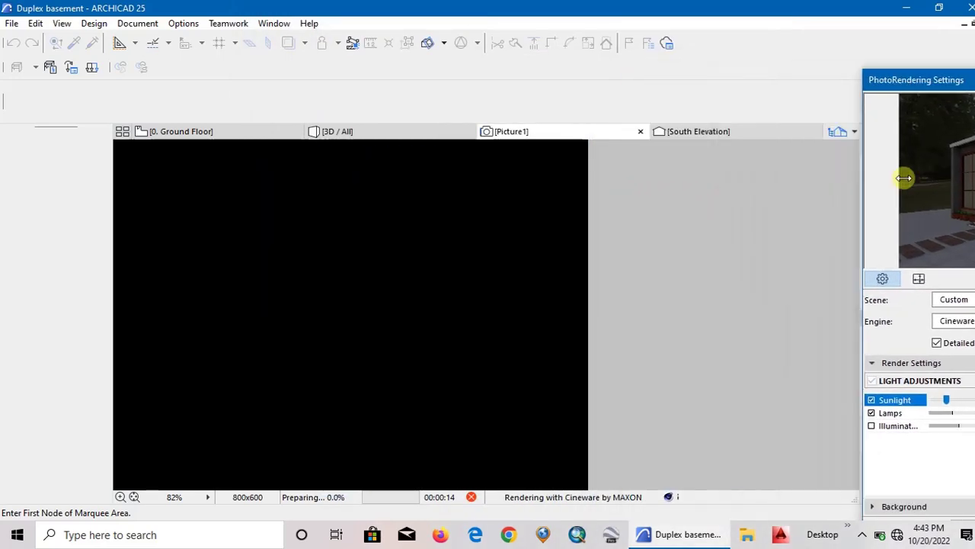
left_click_drag(918, 79, 735, 47)
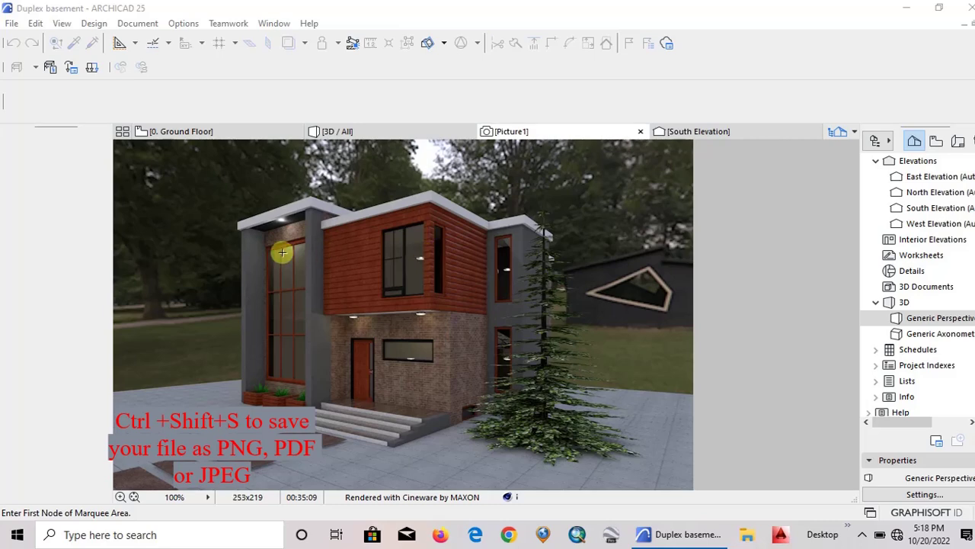
Step: Examine the Images folder and file type choices for saving the rendered picture, and close the dialog without saving
right_click(239, 243)
left_click(295, 299)
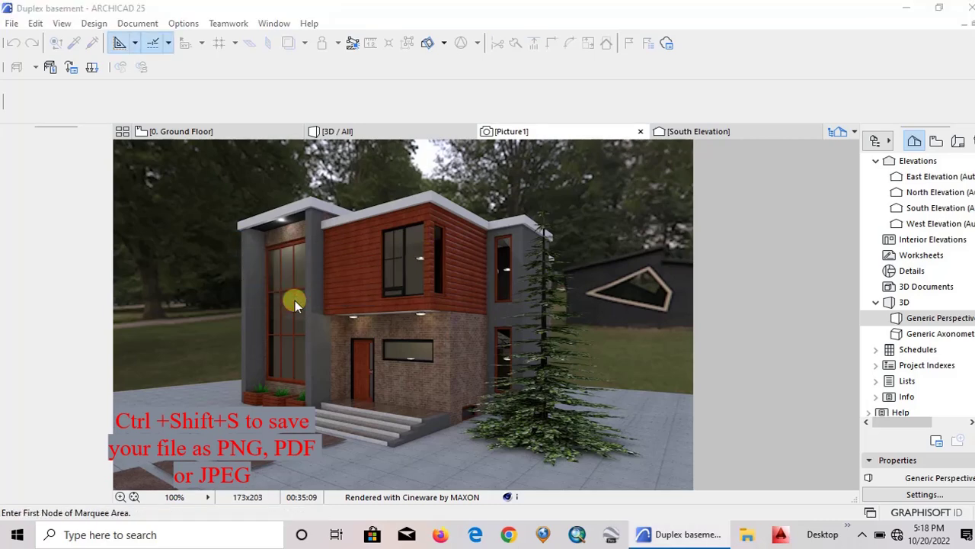
scroll(467, 214, "down", 1)
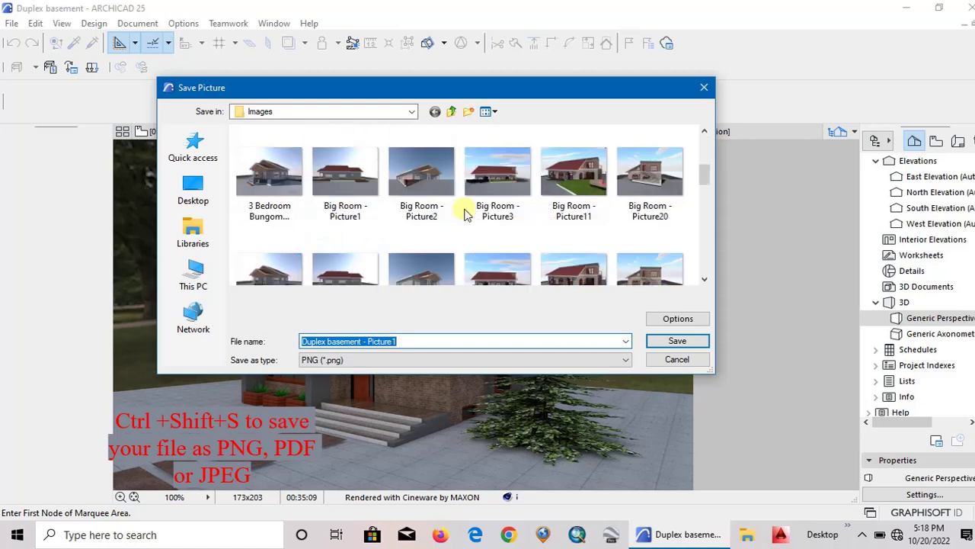
scroll(467, 215, "down", 4)
scroll(313, 235, "up", 3)
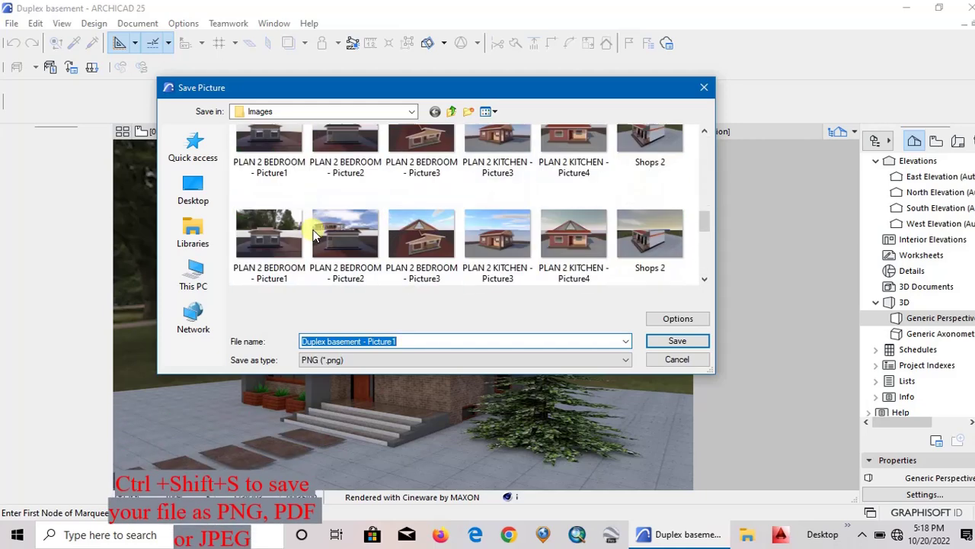
left_click(626, 359)
left_click(652, 323)
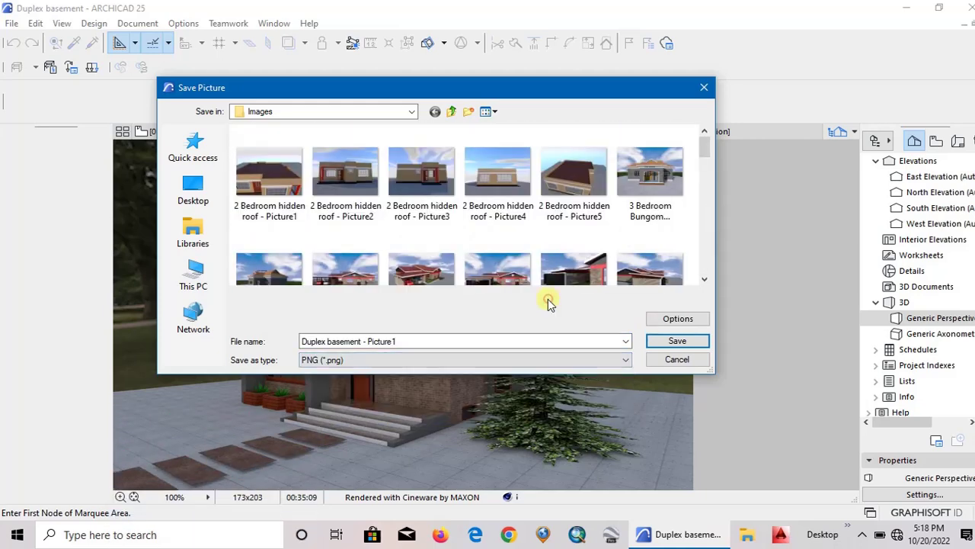
left_click(710, 89)
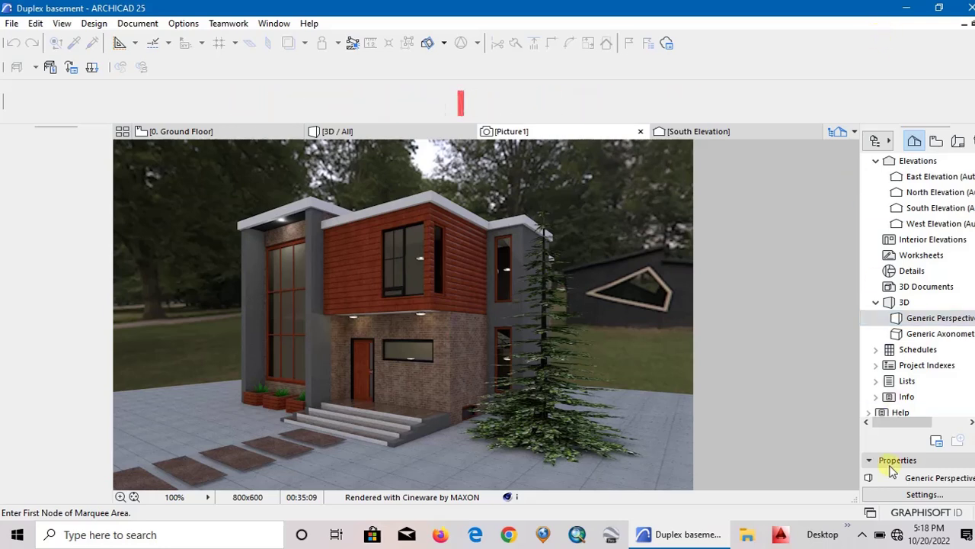